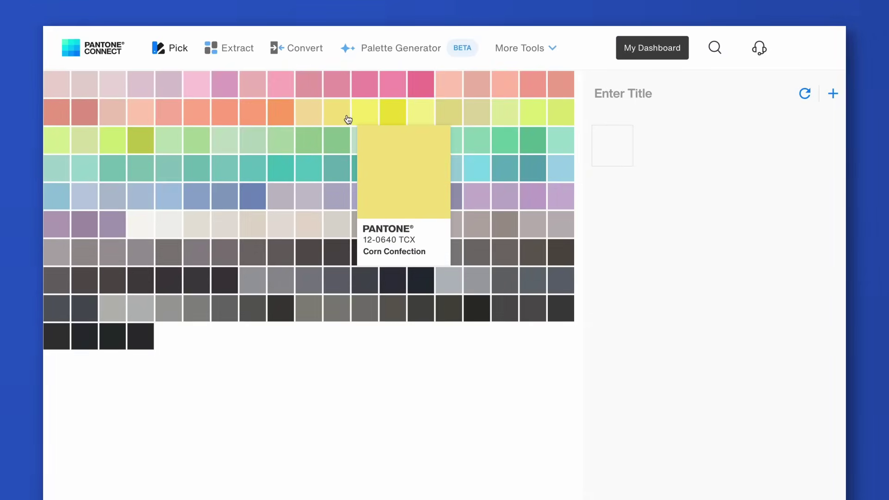
Step: Open Pantone Connect's Palette Generator (Beta) welcome page from the top navigation bar
{"action": "left_click", "coordinate": [375, 51]}
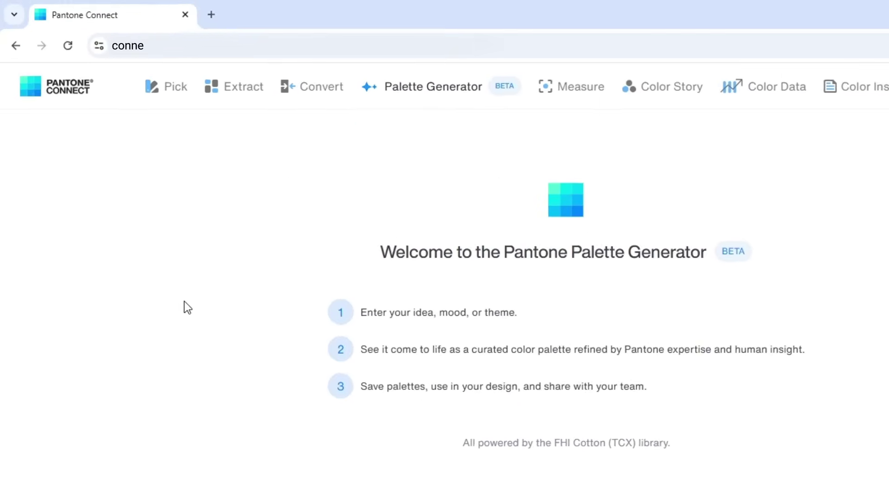
Step: Ask the Palette Generator for an 8-colour shock pink palette for Gal in a Cube
{"action": "type", "text": "ct.pantone.com/?fscNext=fsc%3Ainvoke%3Acomplete#/palette-generator"}
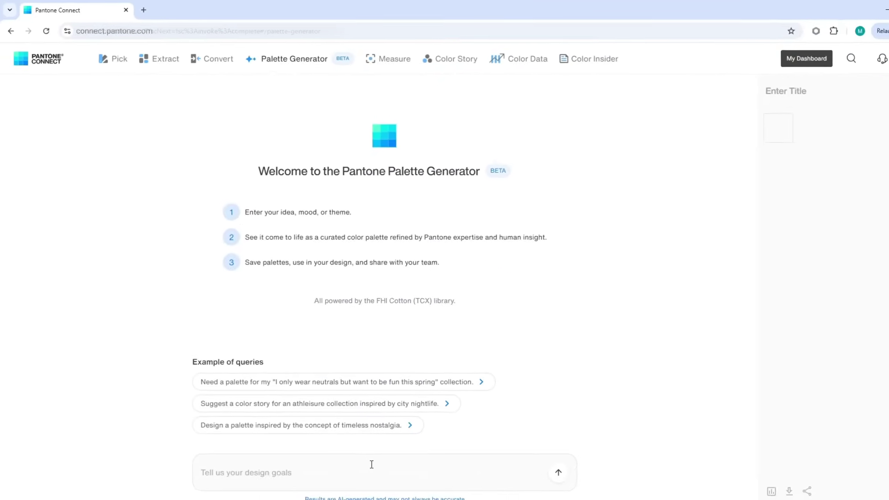
{"action": "left_click", "coordinate": [350, 437]}
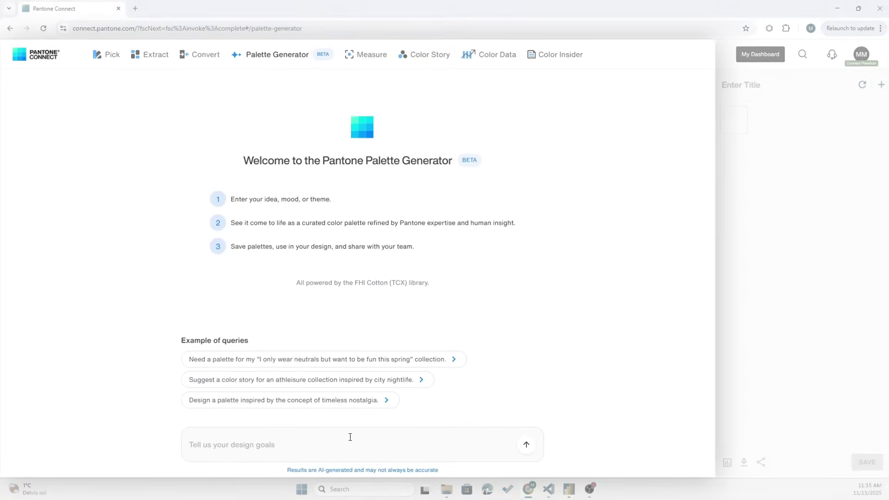
{"action": "type", "text": "I need a colour pallette of 8 colours that goes well with the Gal in a Cube"}
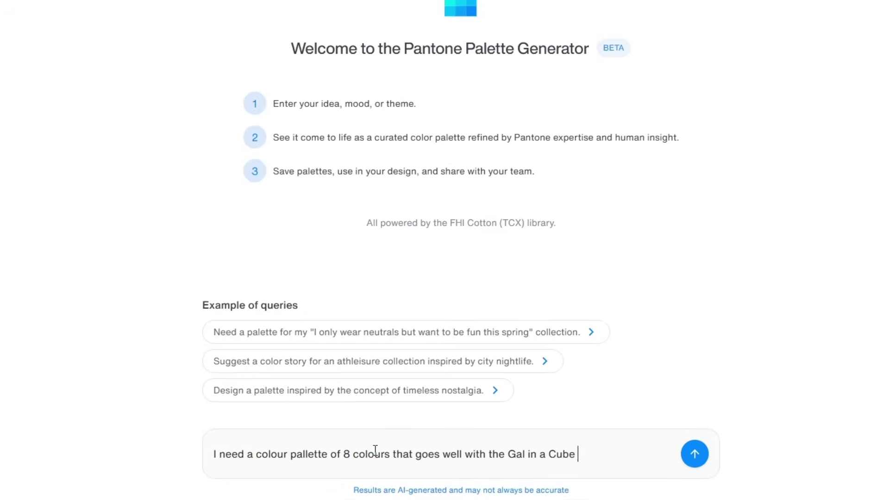
{"action": "type", "text": "ning shock pink!"}
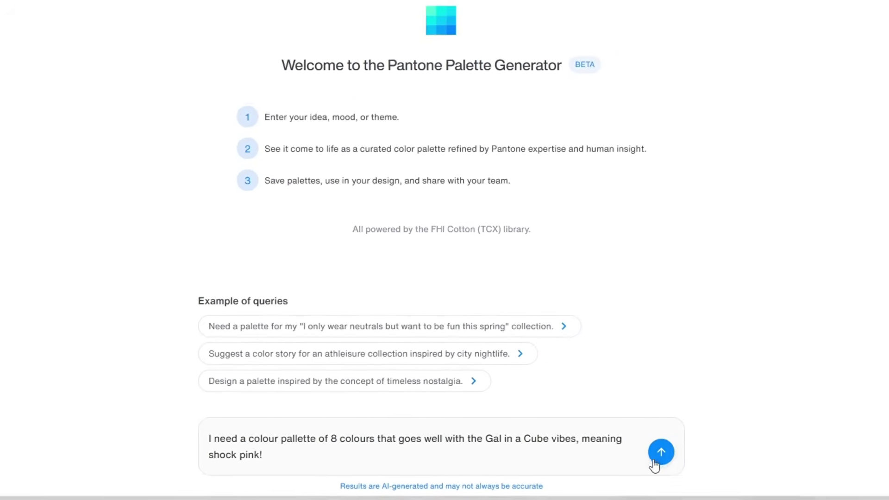
{"action": "left_click", "coordinate": [695, 454]}
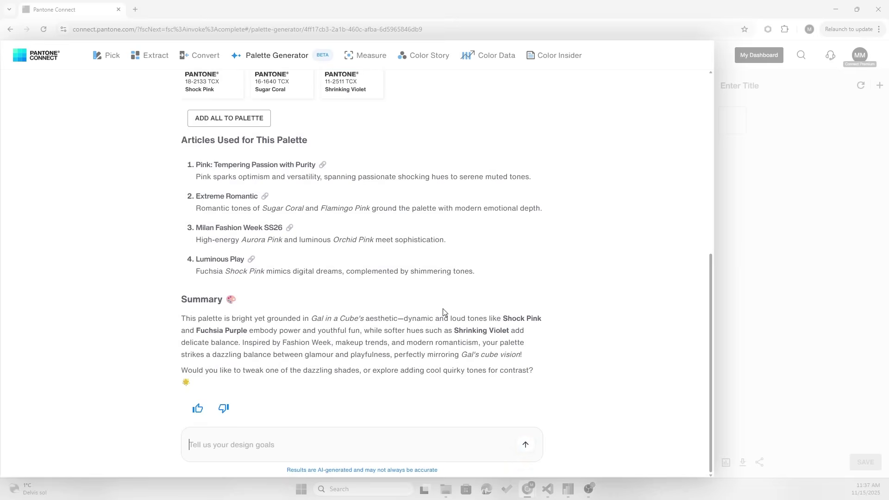
Step: Scroll through the generated pink palette, from Flamingo Pink to Shrinking Violet, with its articles and summary
{"action": "scroll", "coordinate": [442, 308], "scroll_direction": "up", "scroll_amount": 7}
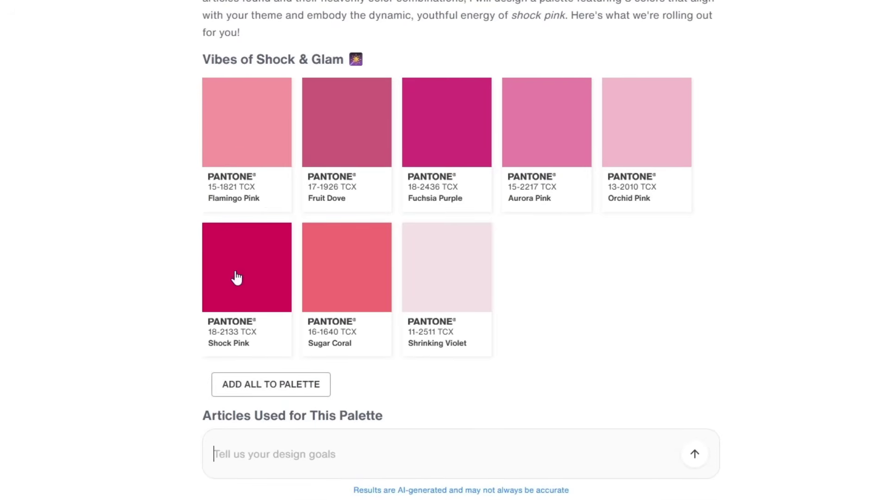
{"action": "scroll", "coordinate": [593, 297], "scroll_direction": "down", "scroll_amount": 9}
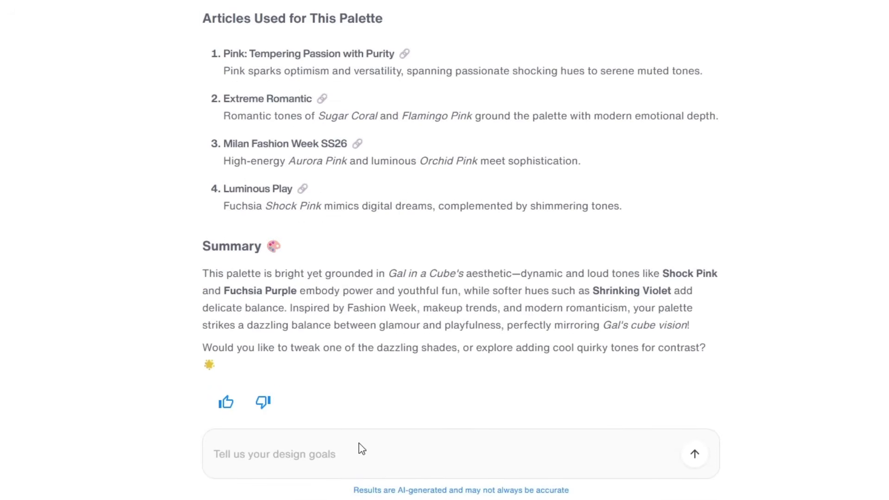
{"action": "scroll", "coordinate": [482, 242], "scroll_direction": "up", "scroll_amount": 4}
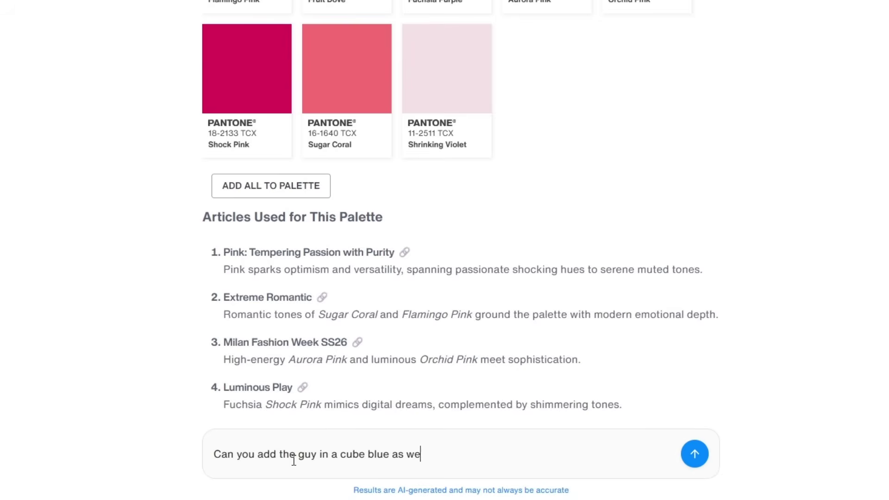
Step: Send a follow-up asking to add Guy in a Cube blue and matching contrasts
{"action": "type", "text": "ontrasts that"}
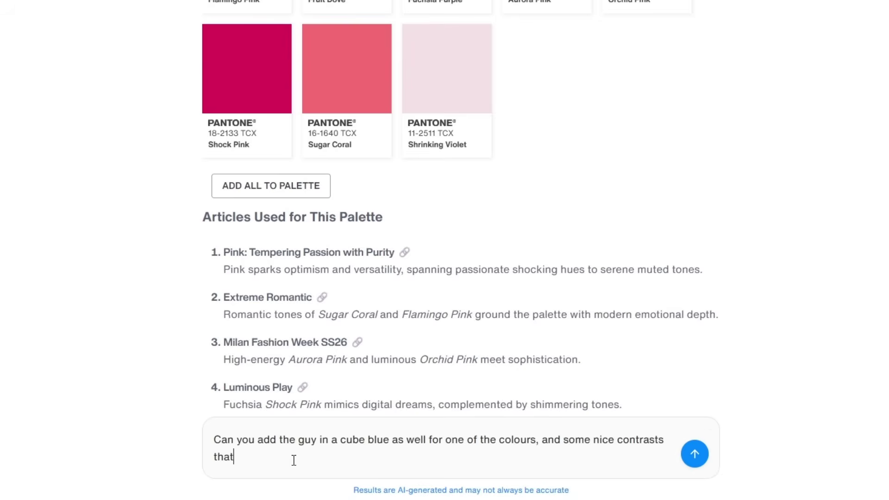
{"action": "type", "text": " works well with the"}
{"action": "scroll", "coordinate": [300, 458], "scroll_direction": "up", "scroll_amount": 1}
{"action": "type", "text": "Shock Pink"}
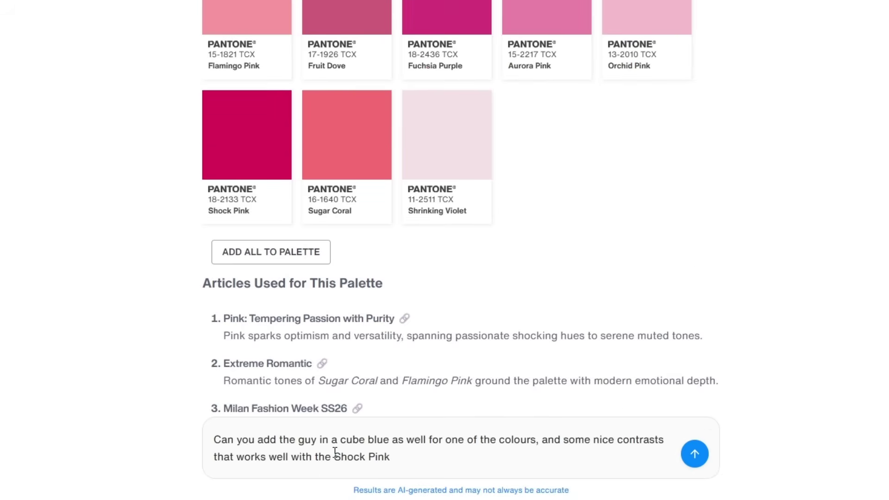
{"action": "scroll", "coordinate": [403, 451], "scroll_direction": "down", "scroll_amount": 1}
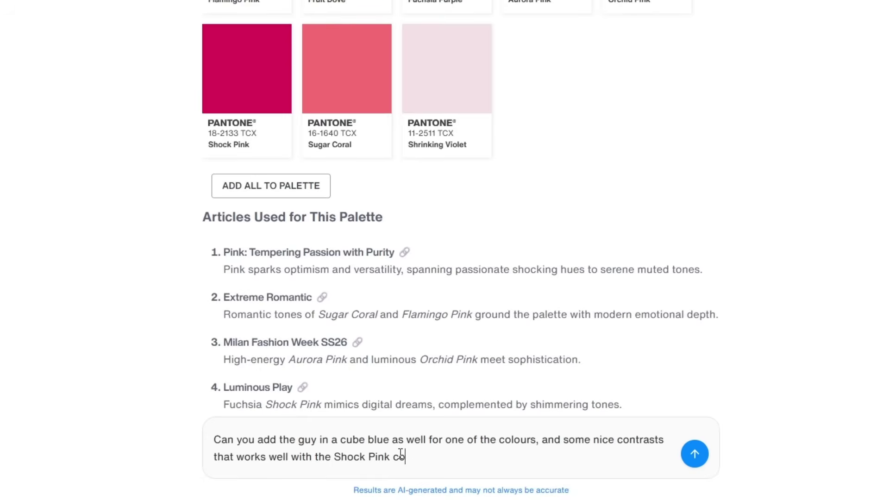
{"action": "key", "text": "BackSpace"}
{"action": "key", "text": "Return"}
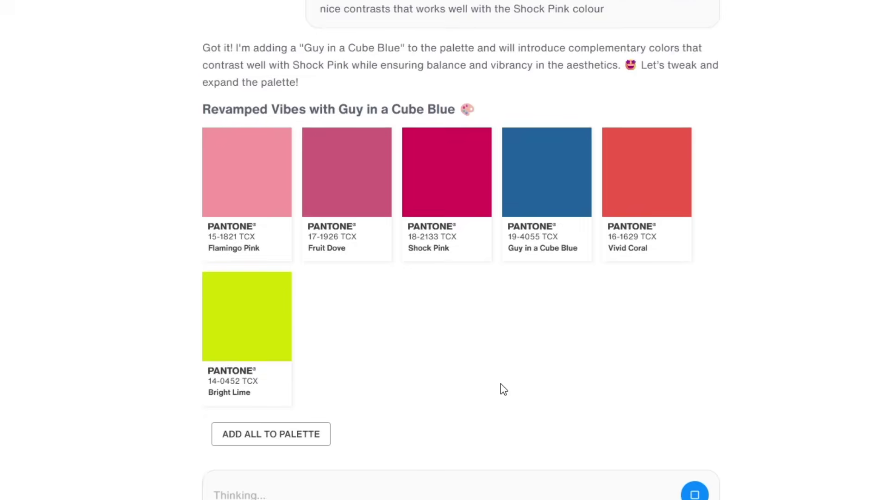
Step: Add Bright Lime, White Swan and Deep Black to the palette, then view Flamingo Pink's colour data
{"action": "scroll", "coordinate": [388, 189], "scroll_direction": "up", "scroll_amount": 1}
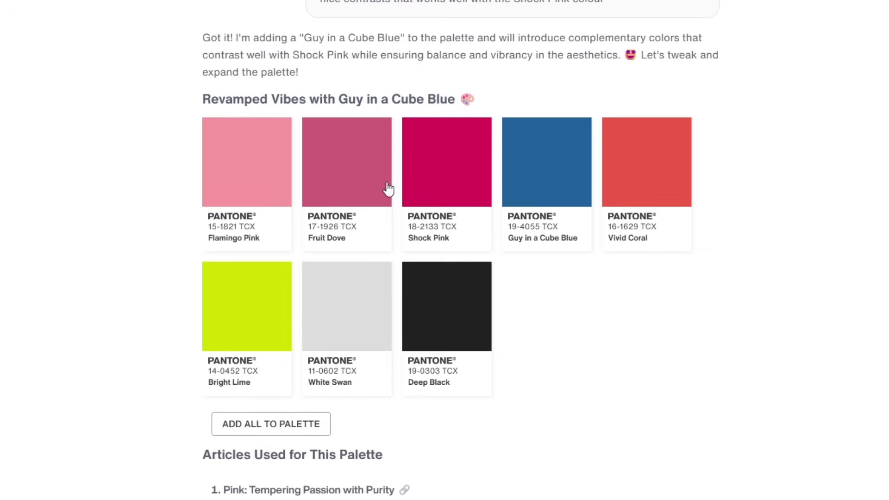
{"action": "mouse_move", "coordinate": [267, 144]}
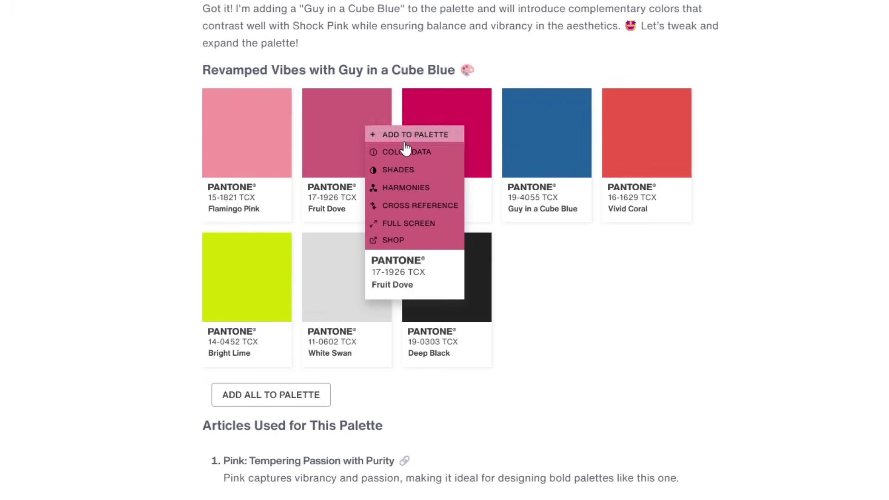
{"action": "mouse_move", "coordinate": [505, 140]}
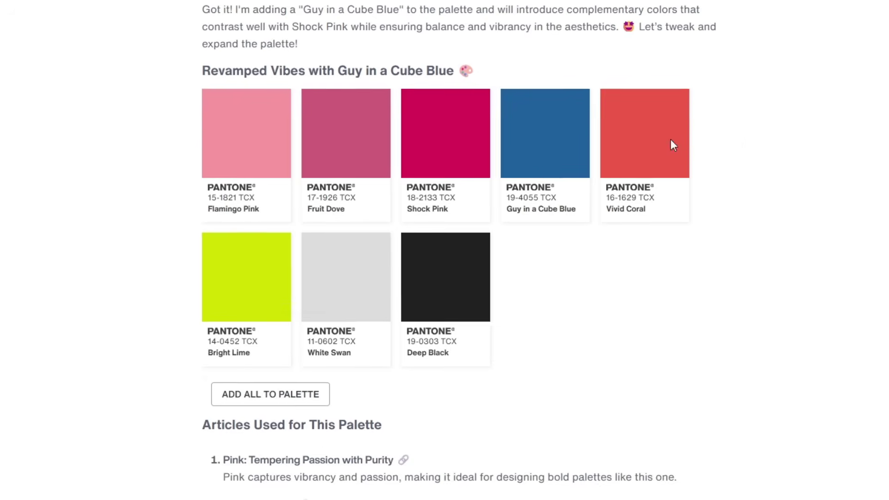
{"action": "left_click", "coordinate": [240, 288]}
{"action": "left_click", "coordinate": [391, 273]}
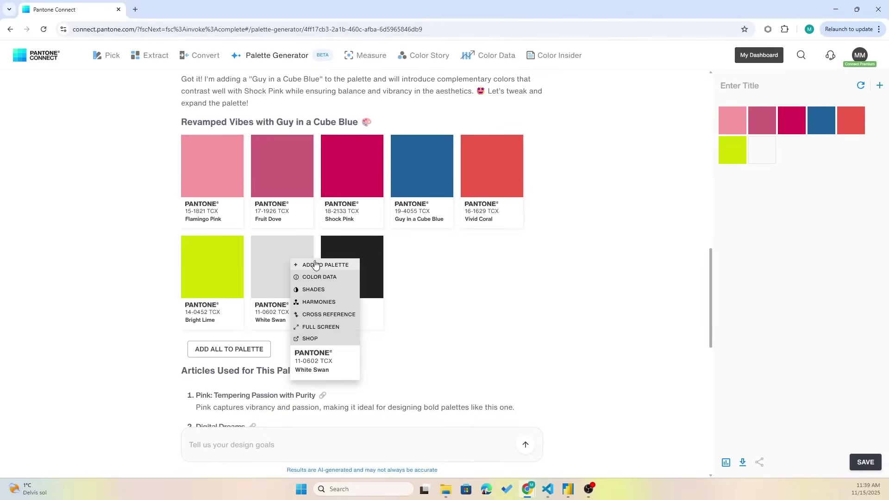
{"action": "left_click", "coordinate": [366, 265]}
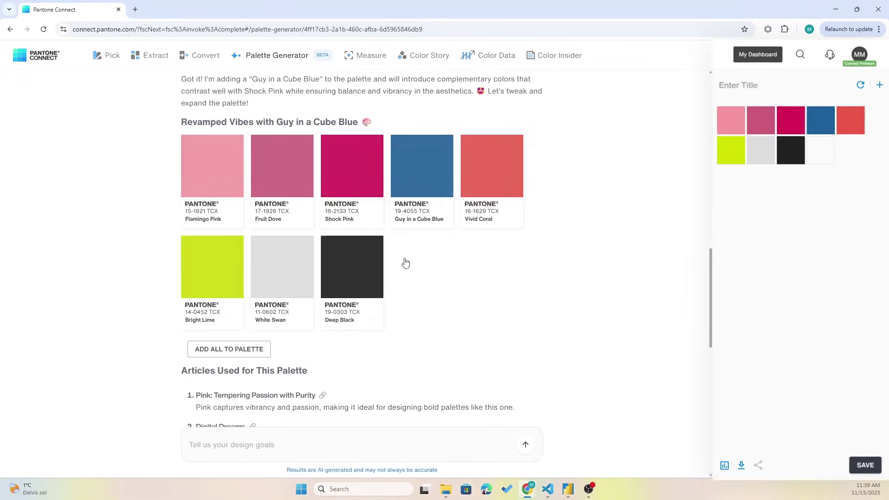
{"action": "mouse_move", "coordinate": [731, 122]}
{"action": "left_click", "coordinate": [695, 139]}
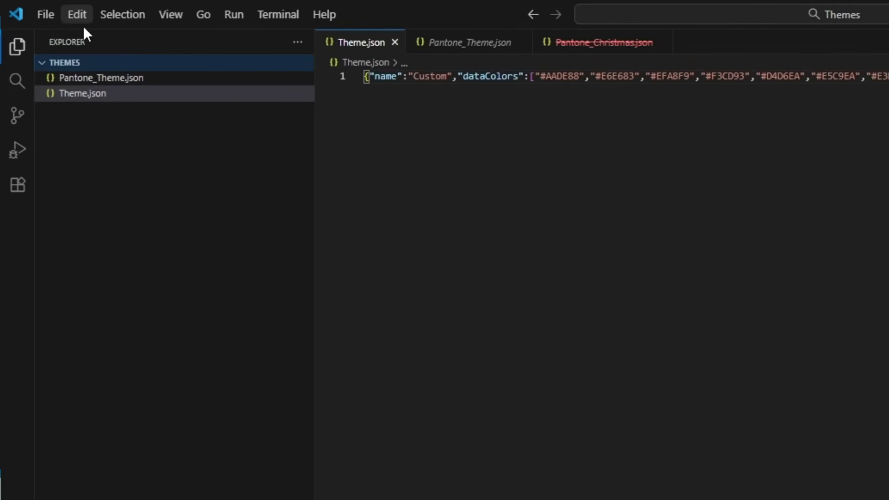
Step: Open Theme.json in VS Code, then select and deselect its one-line theme JSON
{"action": "left_click", "coordinate": [100, 94]}
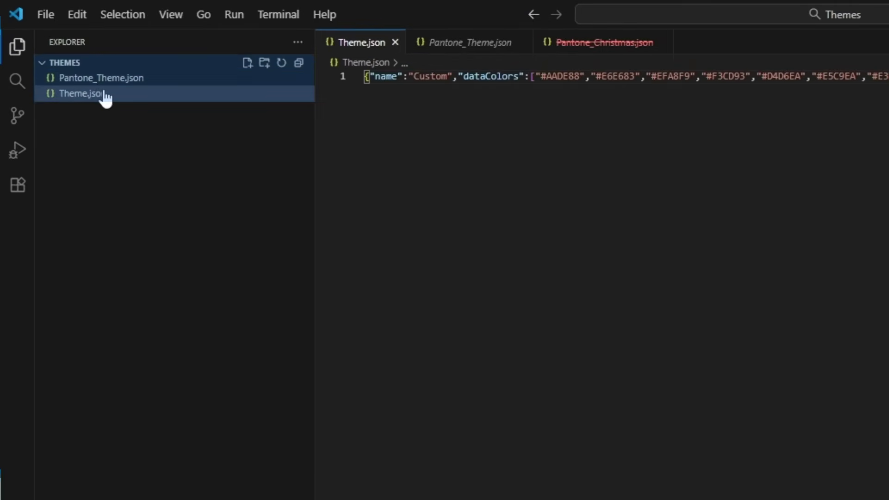
{"action": "left_click", "coordinate": [341, 80]}
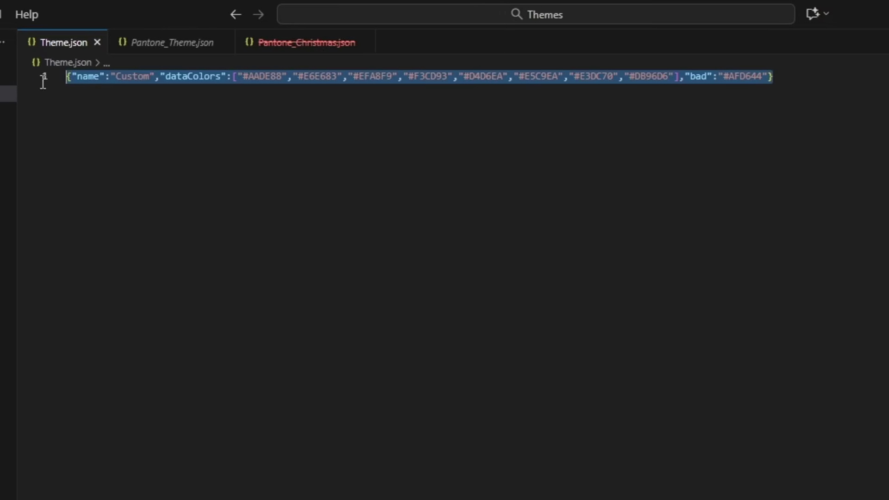
{"action": "left_click", "coordinate": [244, 163]}
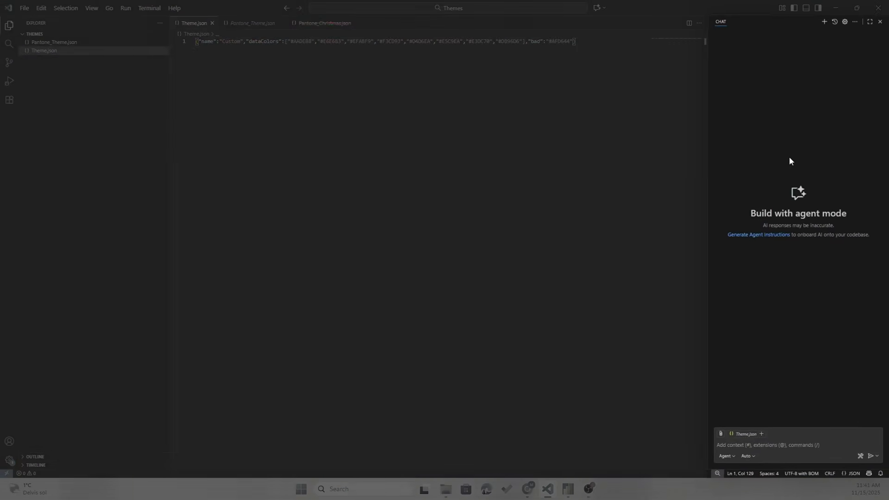
Step: Have Copilot copy theme.json as theme_galinacube.json with the pasted hex codes, then open it
{"action": "left_click", "coordinate": [632, 450]}
{"action": "type", "text": "Please create a copy of the theme.json file wit"}
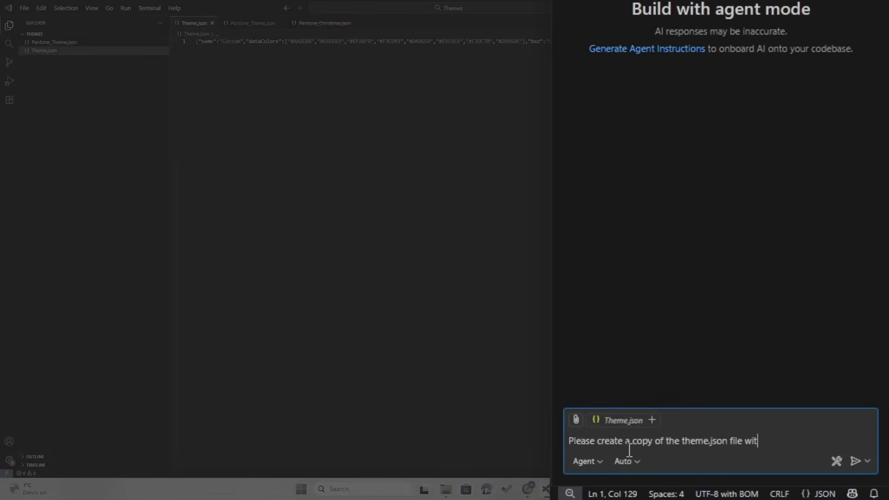
{"action": "type", "text": "h a new name theme_galinacube.json and update the hex code of"}
{"action": "type", "text": "the file with #F7969E, #CF5C78, #D3507A, #2A4C7D, #9FC131, #F2F0EB, #D3507A, #D3507A"}
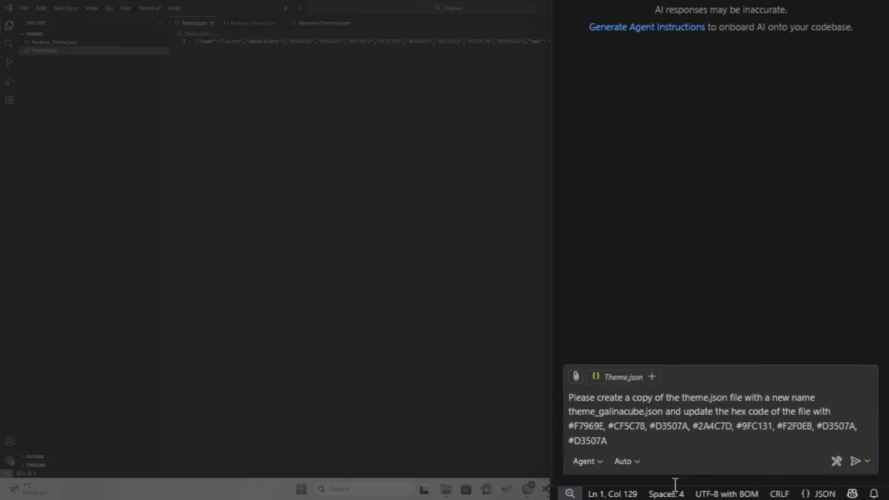
{"action": "left_click", "coordinate": [854, 462]}
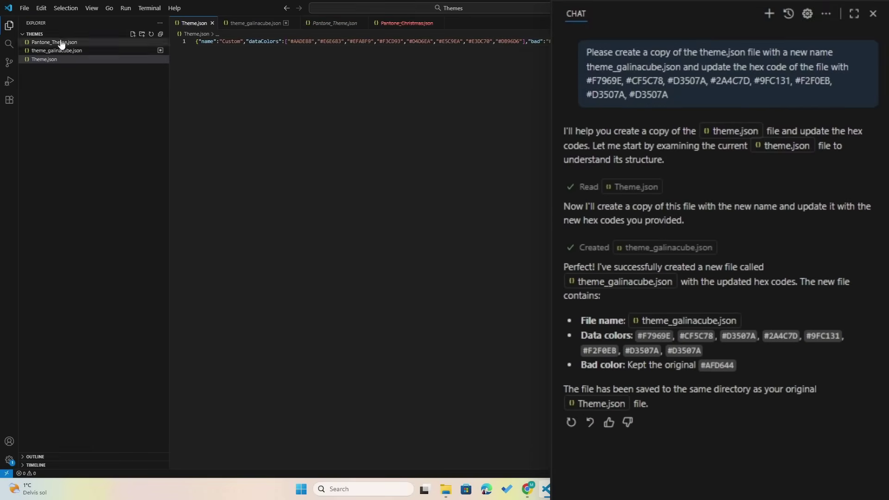
{"action": "left_click", "coordinate": [65, 51]}
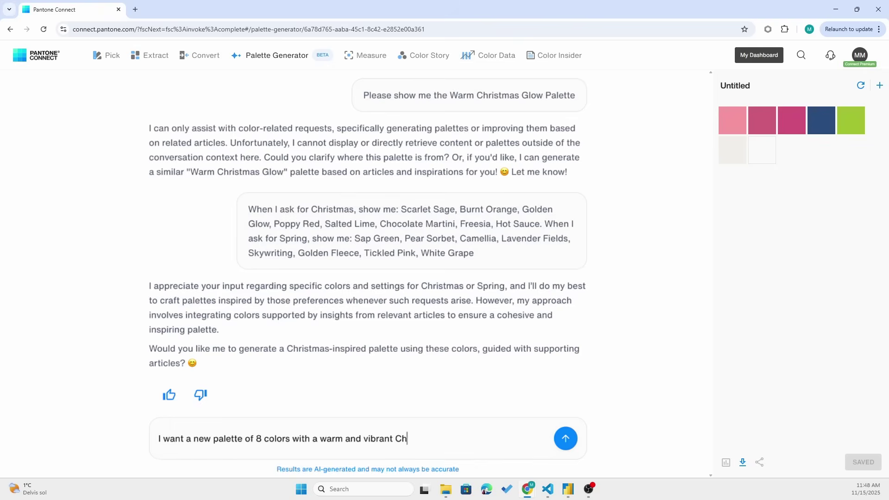
Step: Request an 8-colour warm Christmas palette, then an 8-colour spring palette, and review the results
{"action": "type", "text": "s vibe!"}
{"action": "key", "text": "Return"}
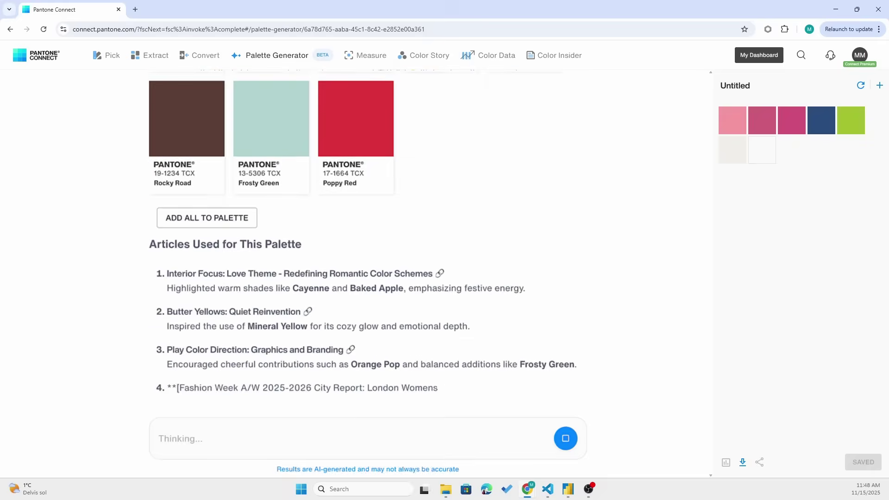
{"action": "type", "text": "Now show me a palette of 8 colors that"}
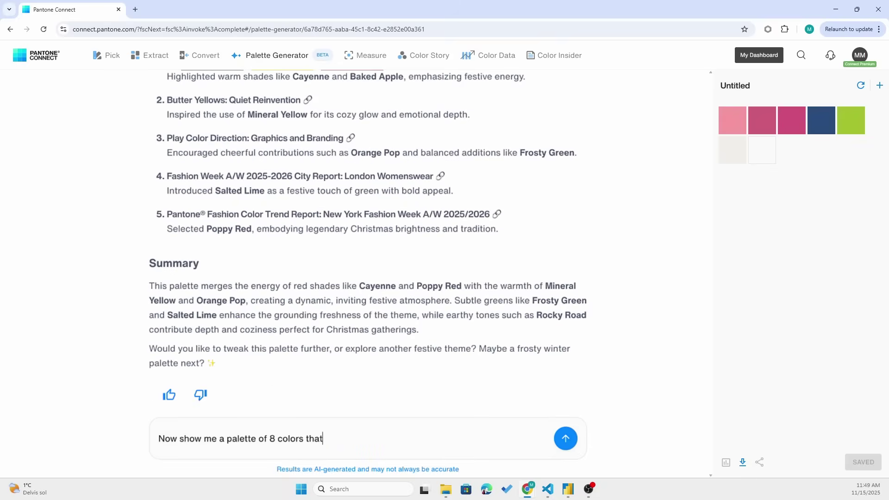
{"action": "type", "text": " match the feeling of spring!"}
{"action": "key", "text": "Return"}
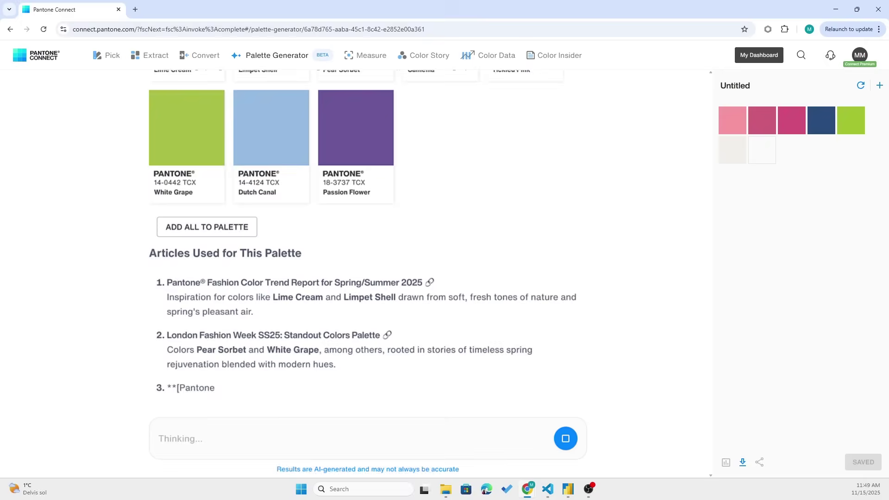
{"action": "scroll", "coordinate": [626, 308], "scroll_direction": "up", "scroll_amount": 5}
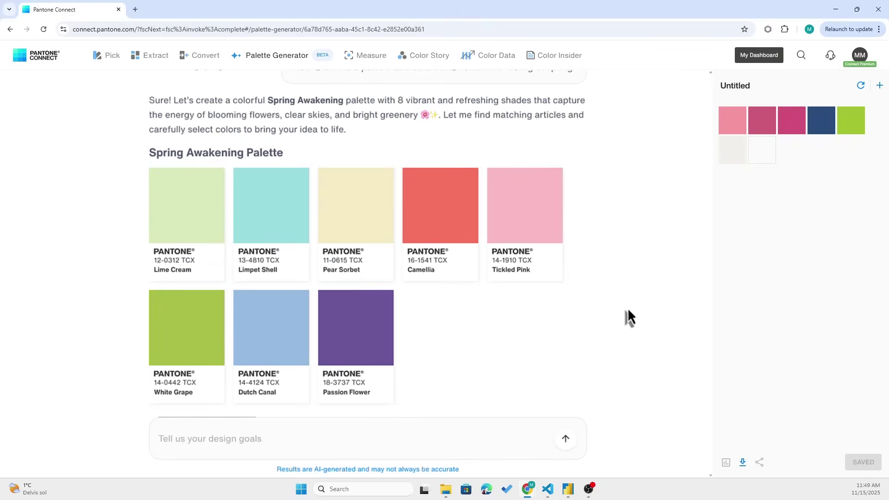
{"action": "scroll", "coordinate": [627, 307], "scroll_direction": "down", "scroll_amount": 2}
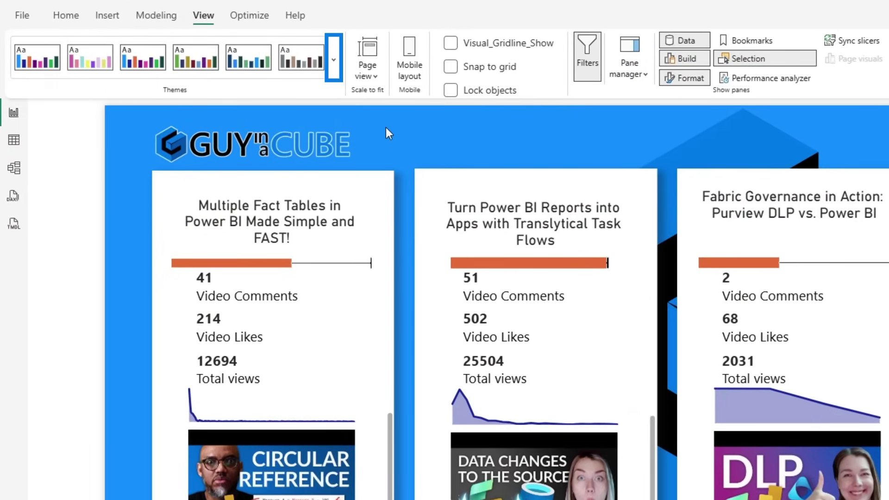
Step: Load the theme_galinacube theme into the report, turning the background pink and the bars teal
{"action": "left_click", "coordinate": [334, 65]}
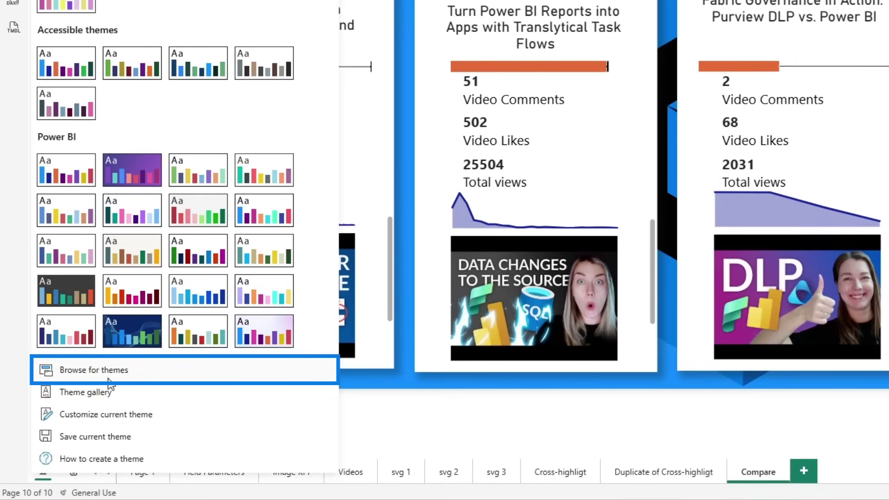
{"action": "left_click", "coordinate": [108, 378]}
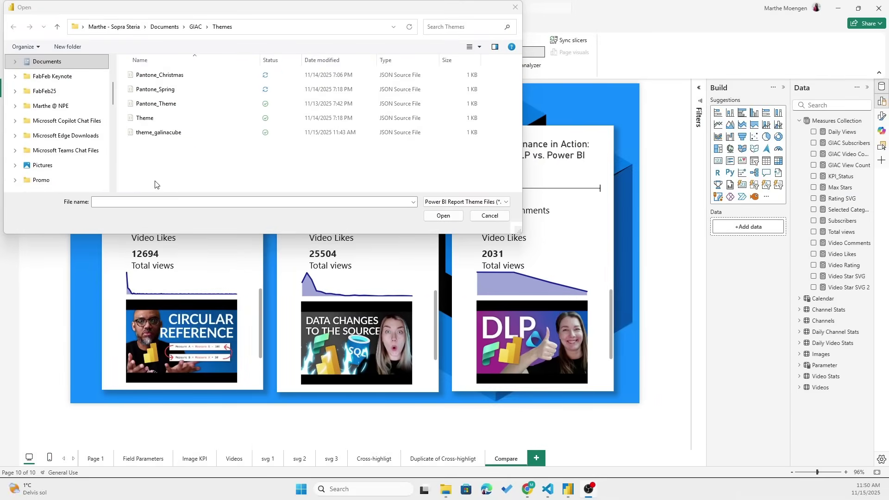
{"action": "double_click", "coordinate": [170, 133]}
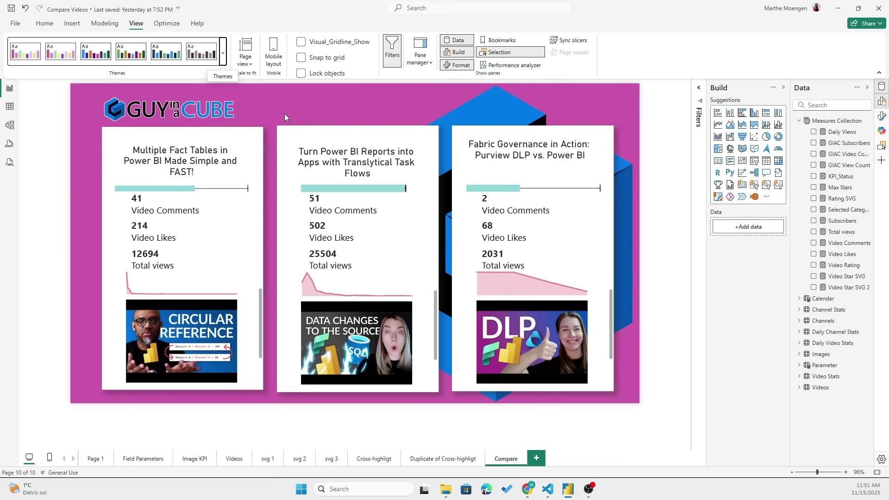
{"action": "left_click", "coordinate": [222, 54]}
Step: Apply the Pantone_Christmas theme to turn the report red, then load the green spring theme
{"action": "left_click", "coordinate": [74, 392]}
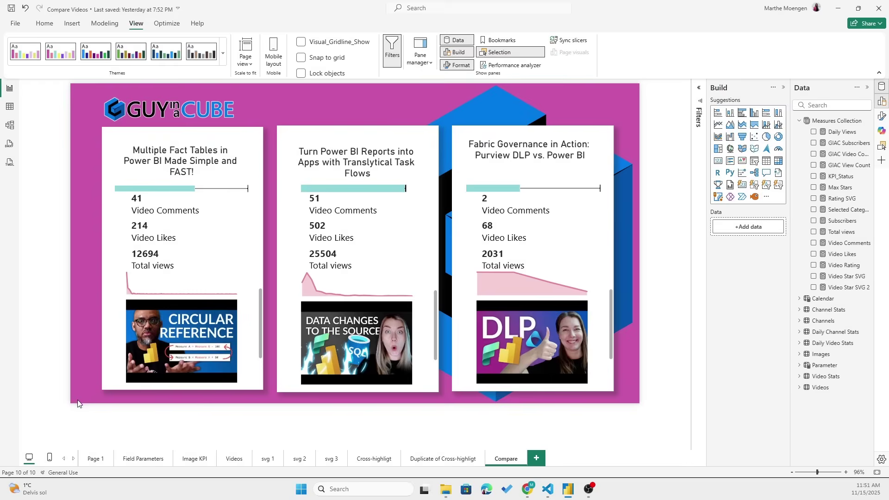
{"action": "left_click", "coordinate": [194, 82]}
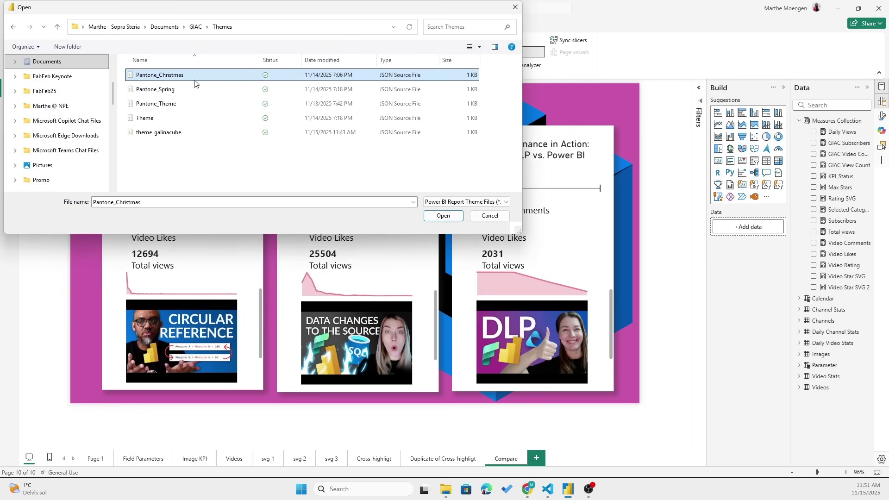
{"action": "left_click", "coordinate": [443, 217]}
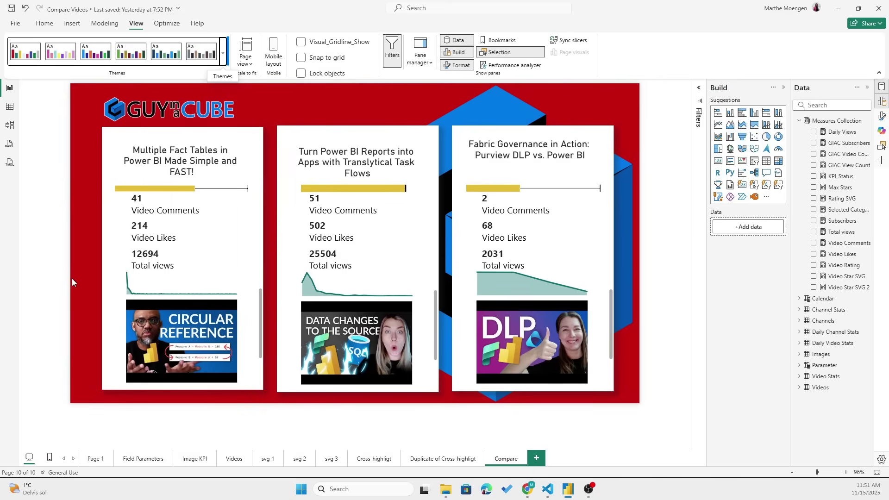
{"action": "left_click", "coordinate": [222, 58]}
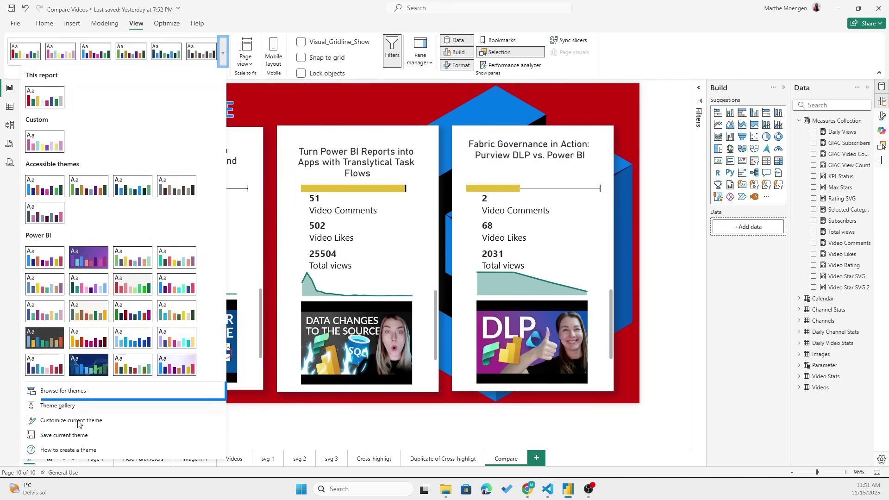
{"action": "double_click", "coordinate": [173, 91]}
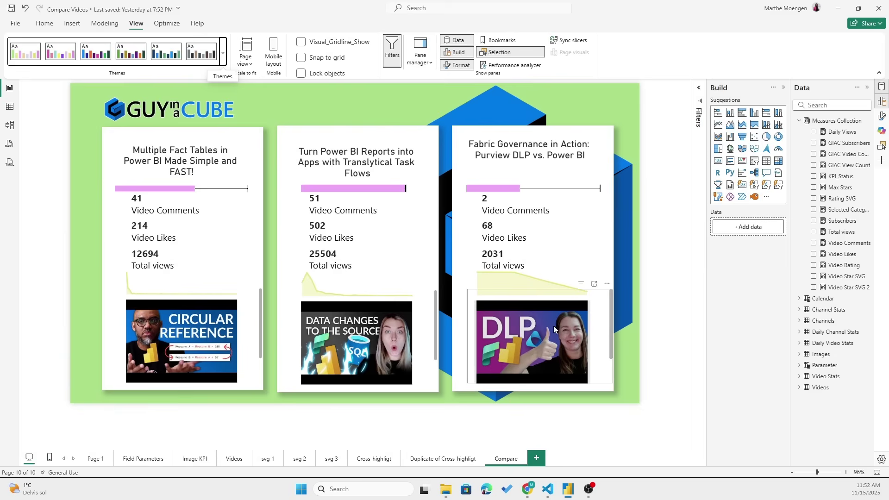